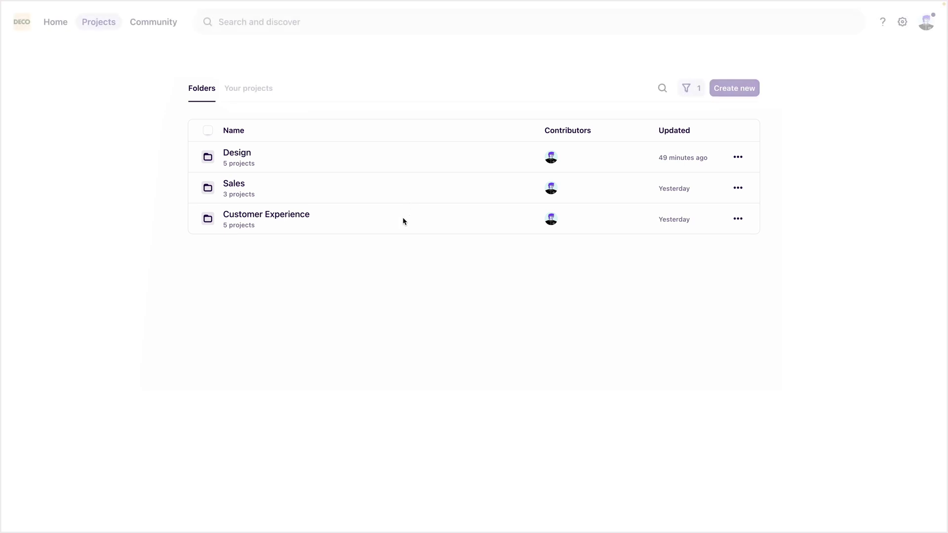
Open the Design folder and tag a highlighted interview passage 'Negative'
click(356, 161)
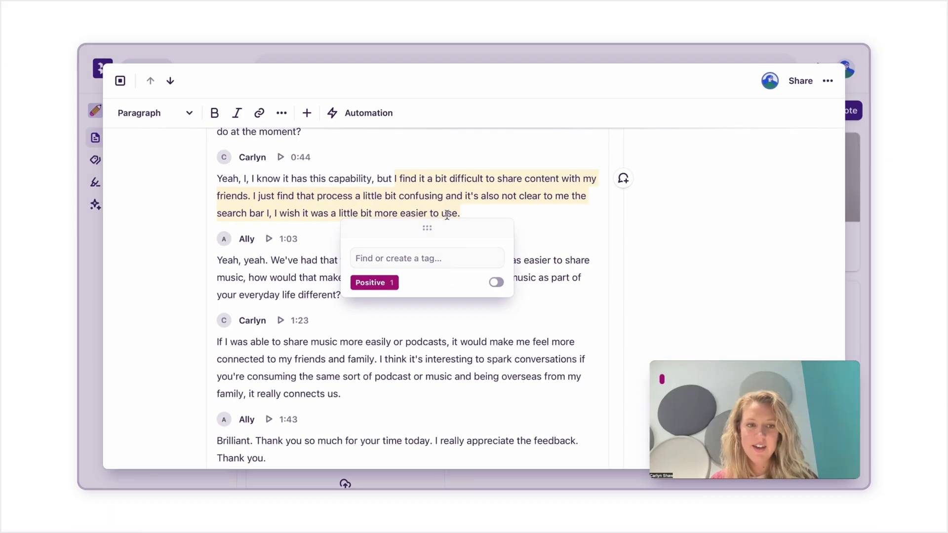
text(Negative)
key(Return)
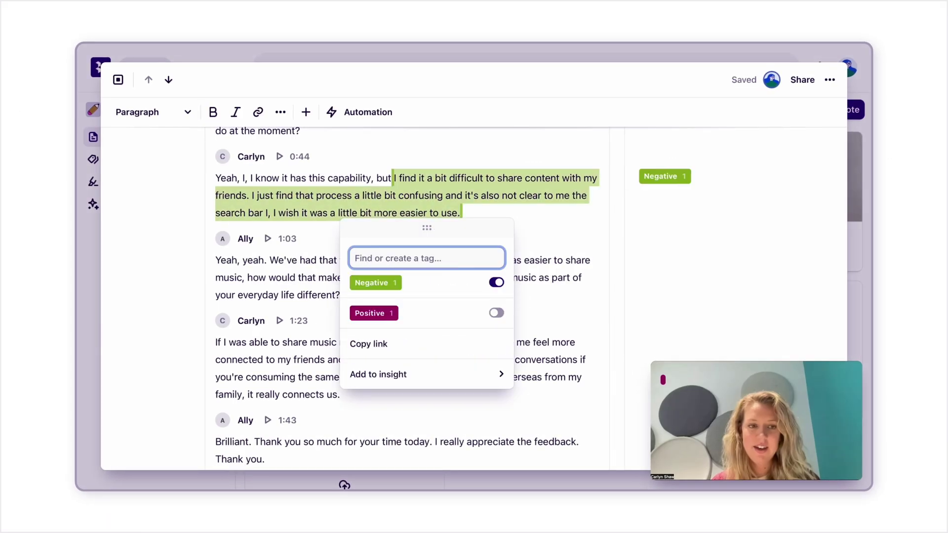
Highlight another transcript passage and tag it 'Golden nugget'
drag(216, 342, 360, 362)
text(Golden nugget)
key(Return)
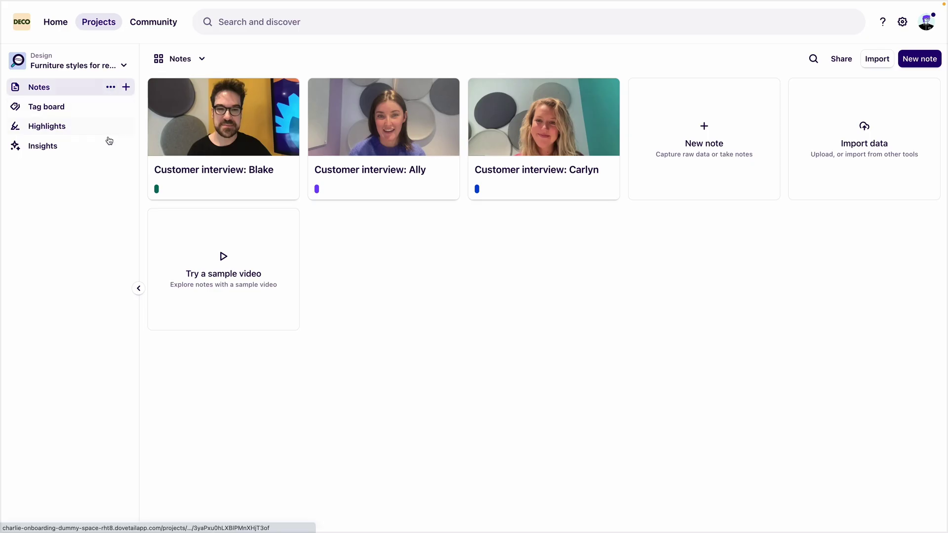
Open the Understanding the Buyer insight from Insights and scroll down to its evidence highlights
click(97, 147)
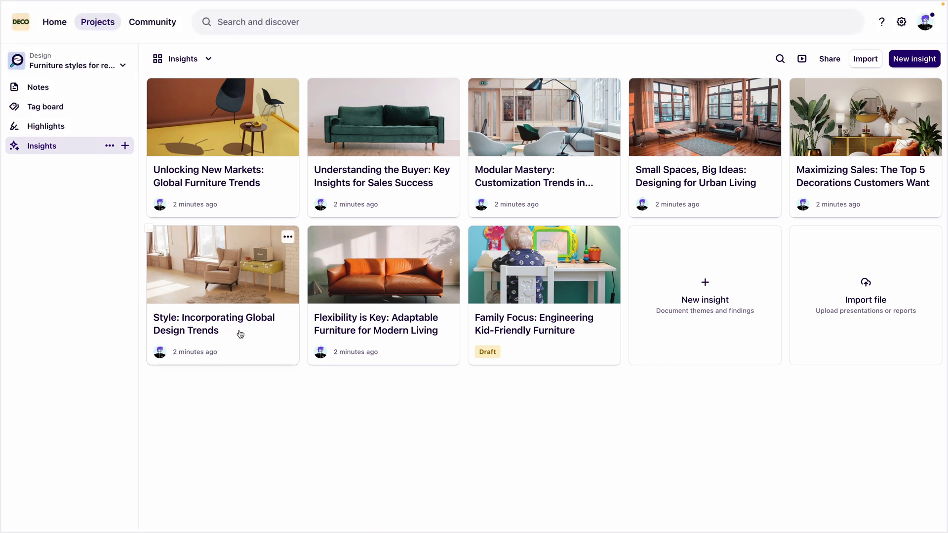
click(397, 195)
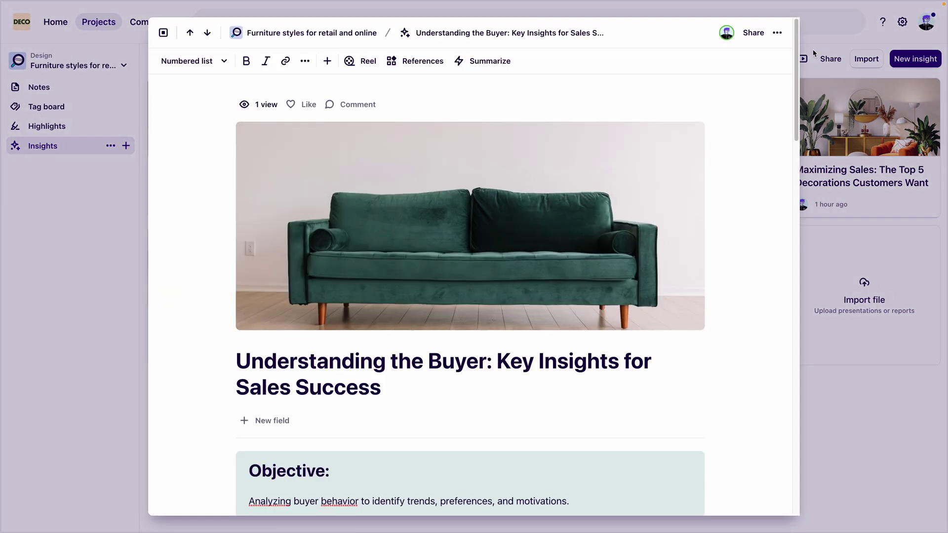
scroll(798, 75, down, 5)
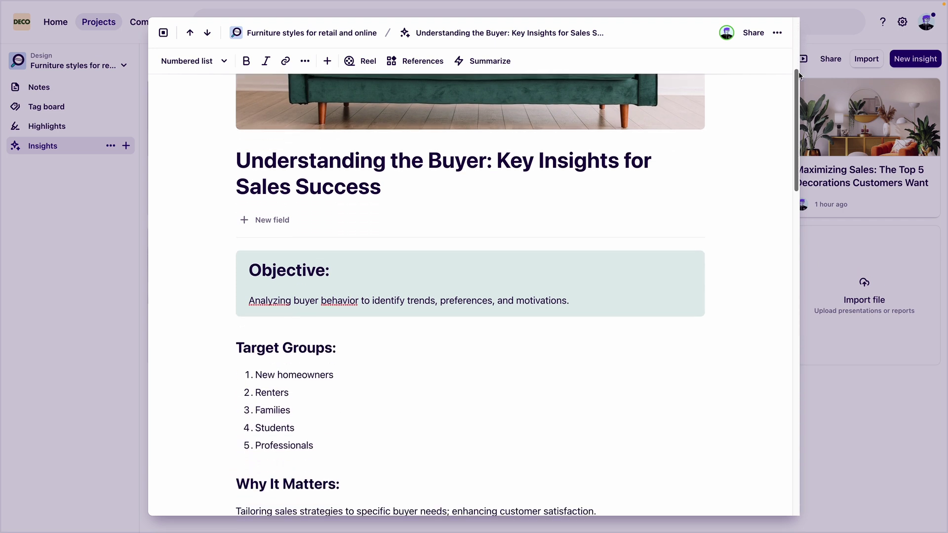
drag(798, 75, 787, 301)
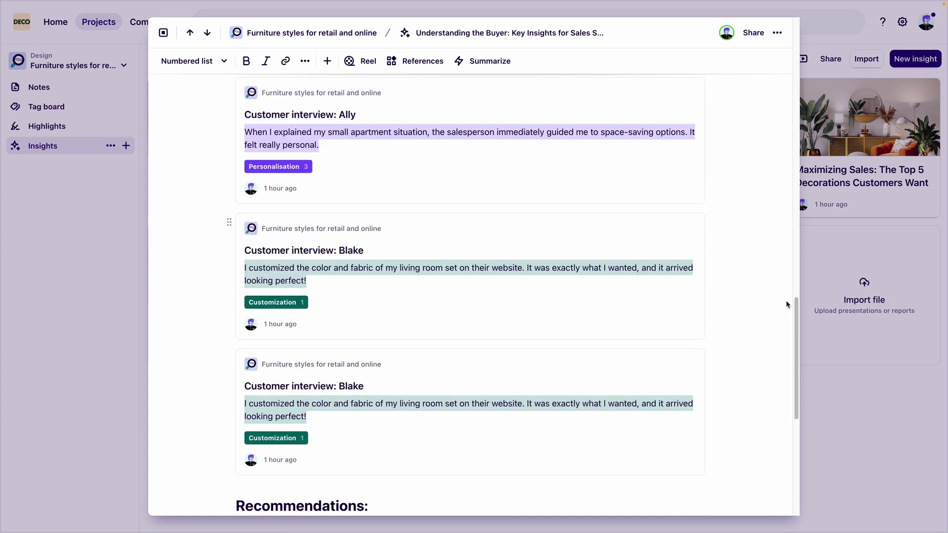
Open the 'Customer interview: Ally' note behind the first Personalisation-tagged highlight
click(354, 115)
click(355, 115)
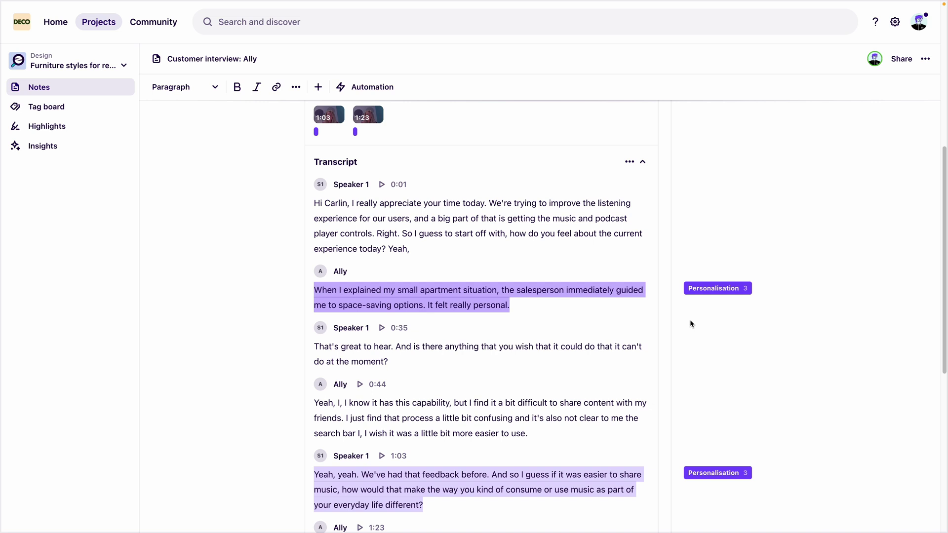
scroll(689, 319, up, 2)
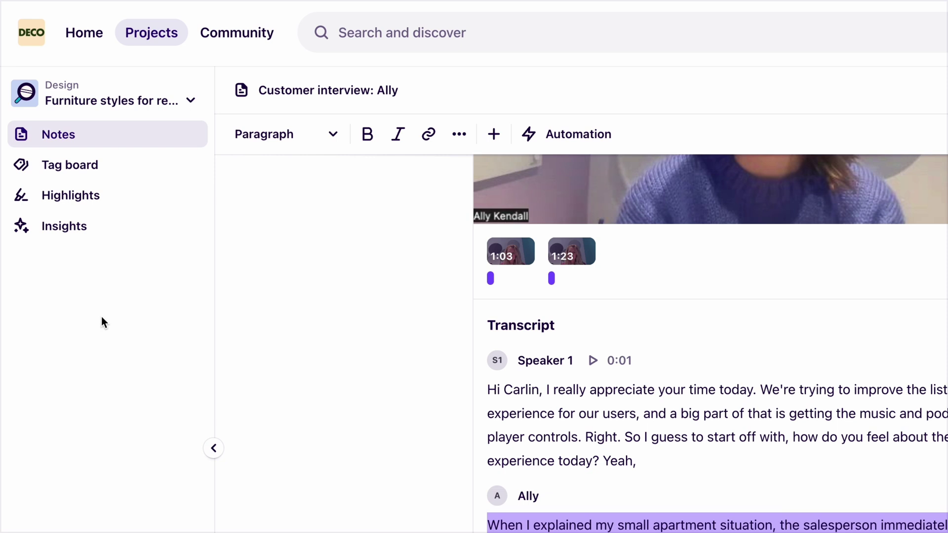
Import the Industry reports folder onto the Insights page as three draft insights
click(78, 230)
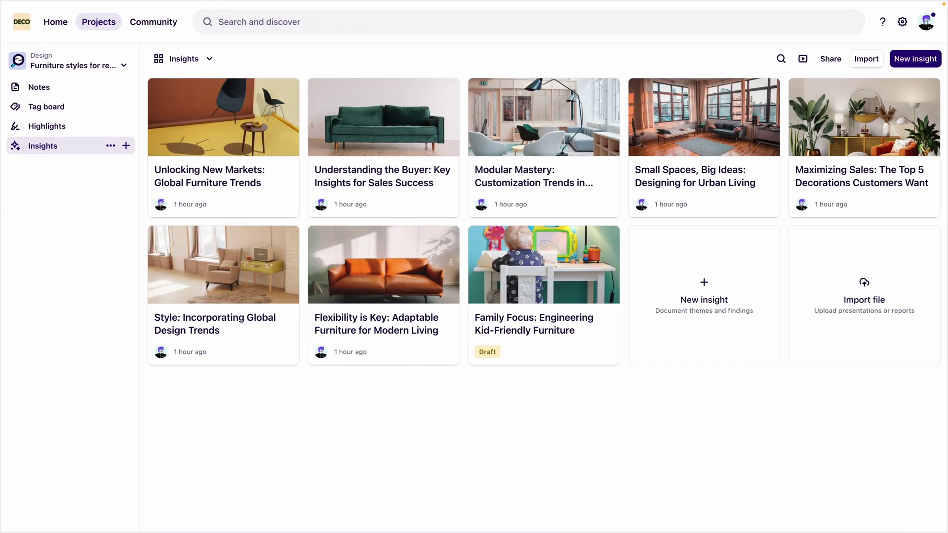
drag(945, 227, 725, 326)
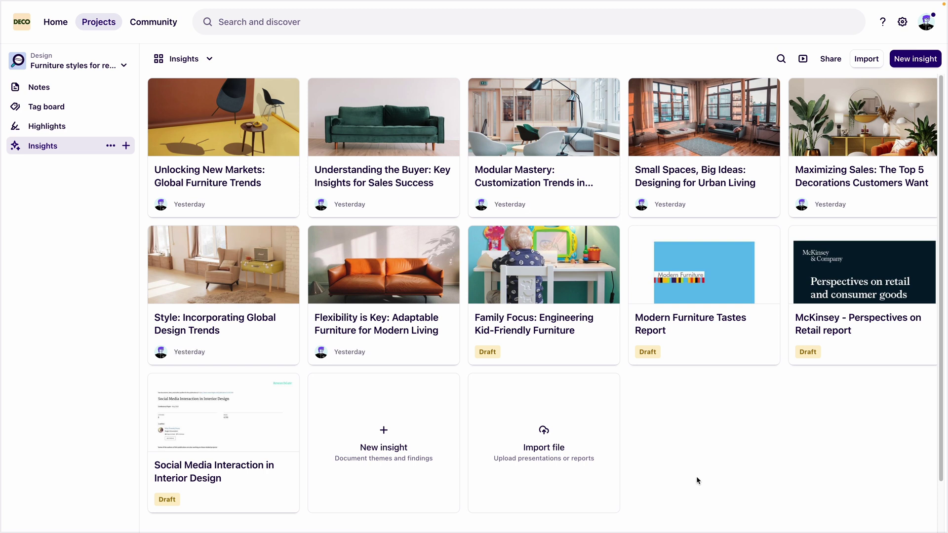
Enter 2023-08-4 as the Understanding the Buyer insight's Date published, then return to the grid
click(418, 203)
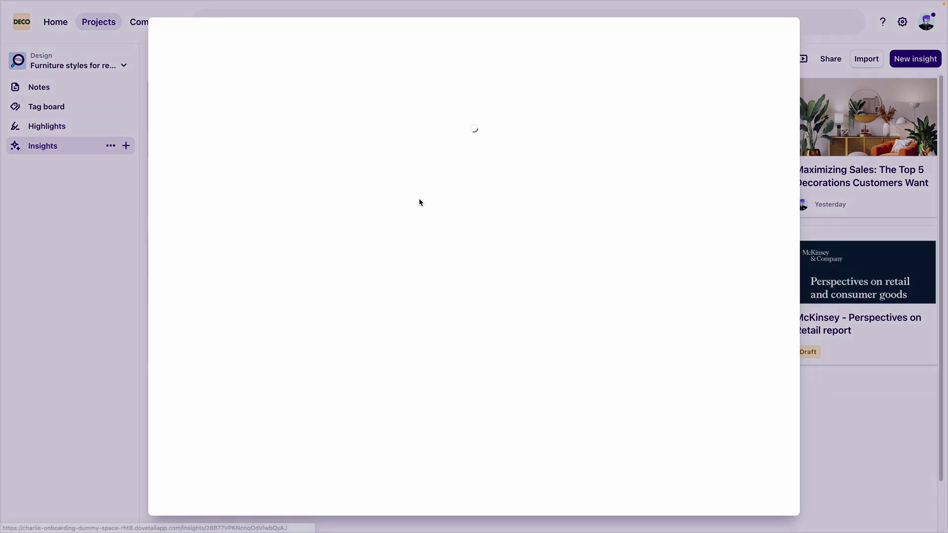
drag(797, 24, 798, 36)
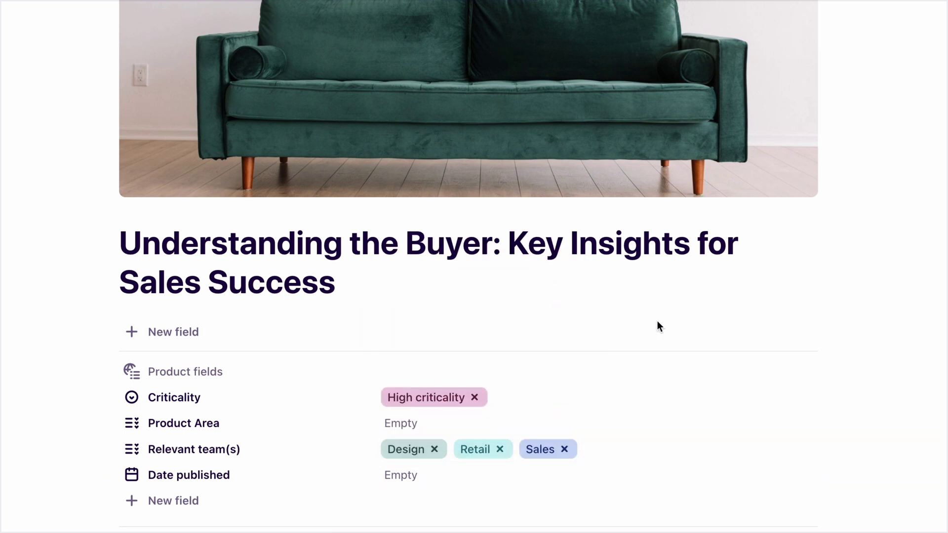
click(476, 479)
text(2023-08-4)
key(Return)
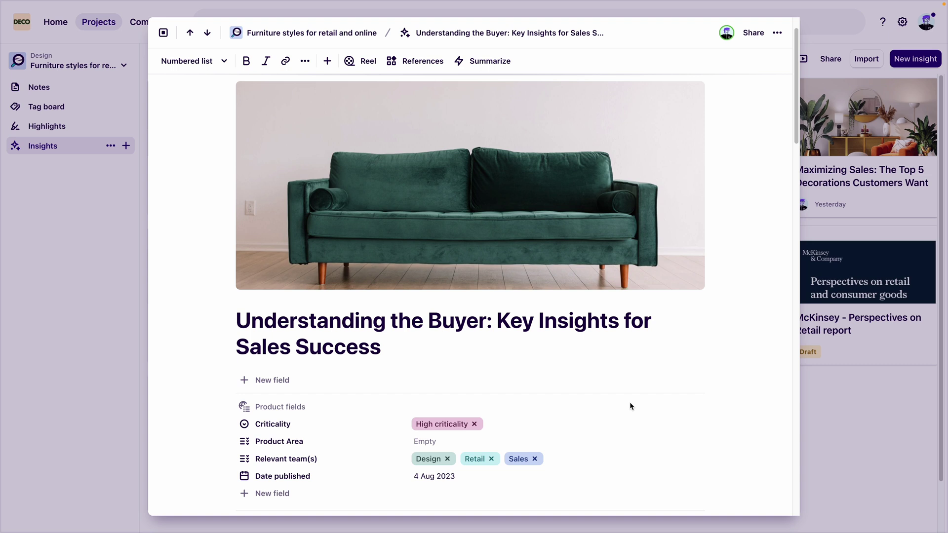
click(902, 469)
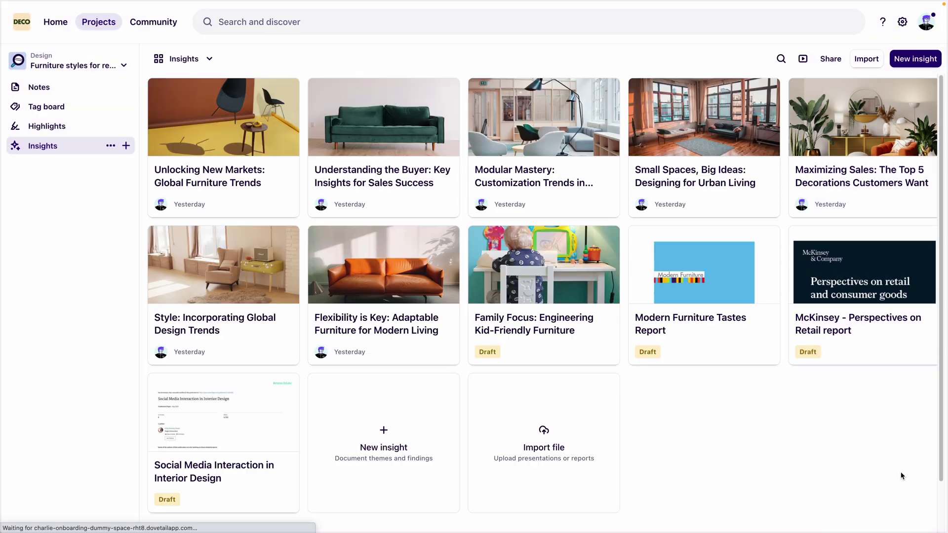
Review the Product fields group's insight fields in settings, then open workspace-wide search
click(902, 22)
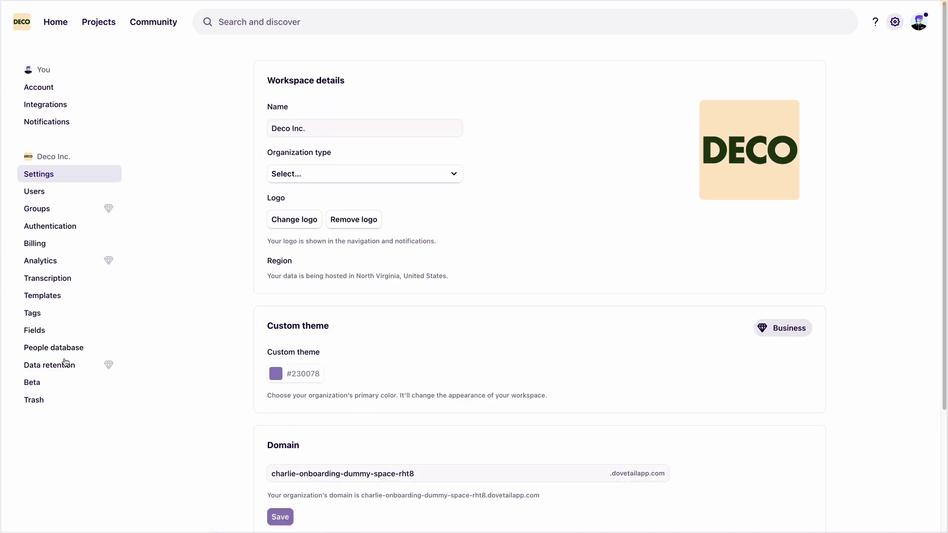
click(43, 334)
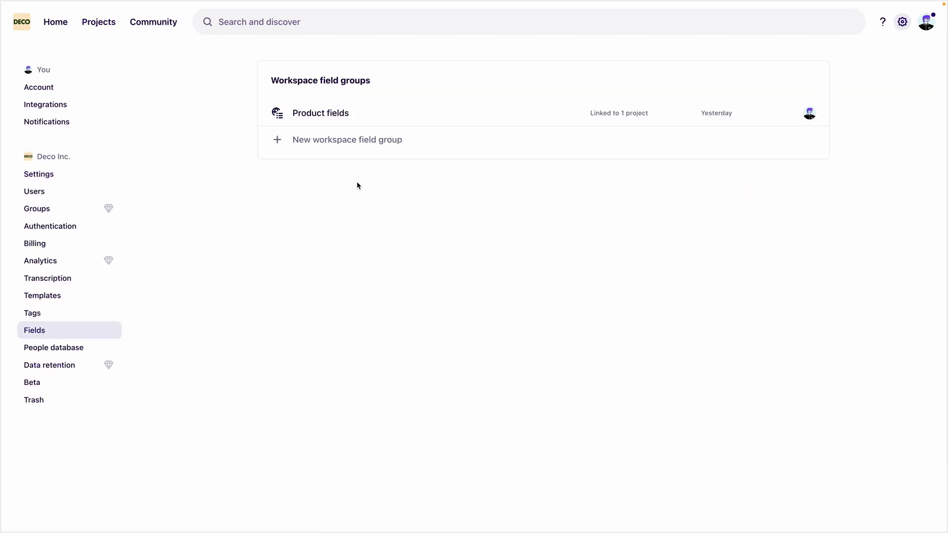
click(342, 113)
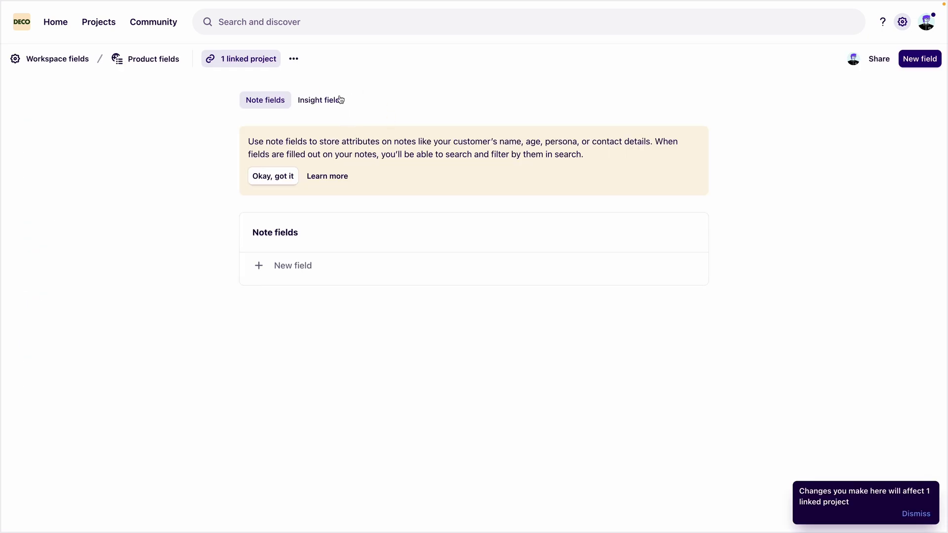
click(335, 101)
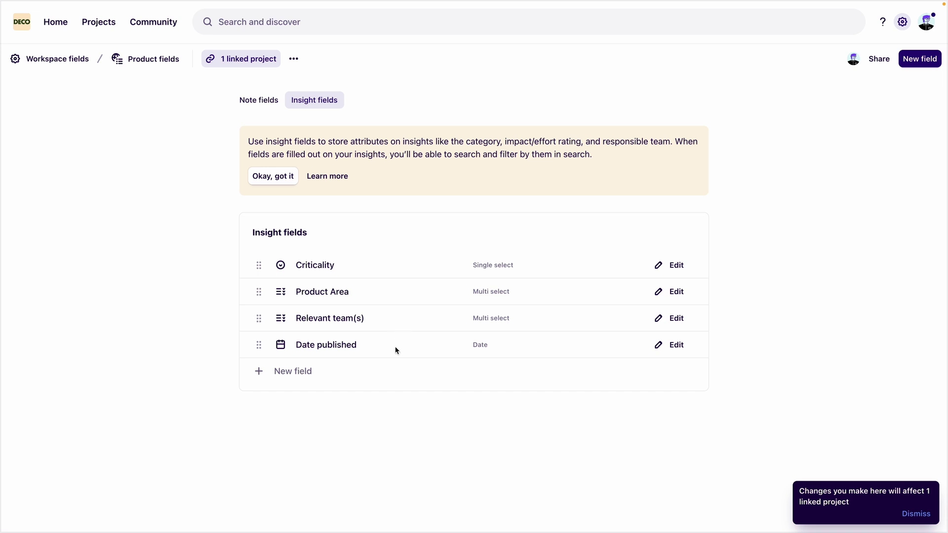
click(498, 22)
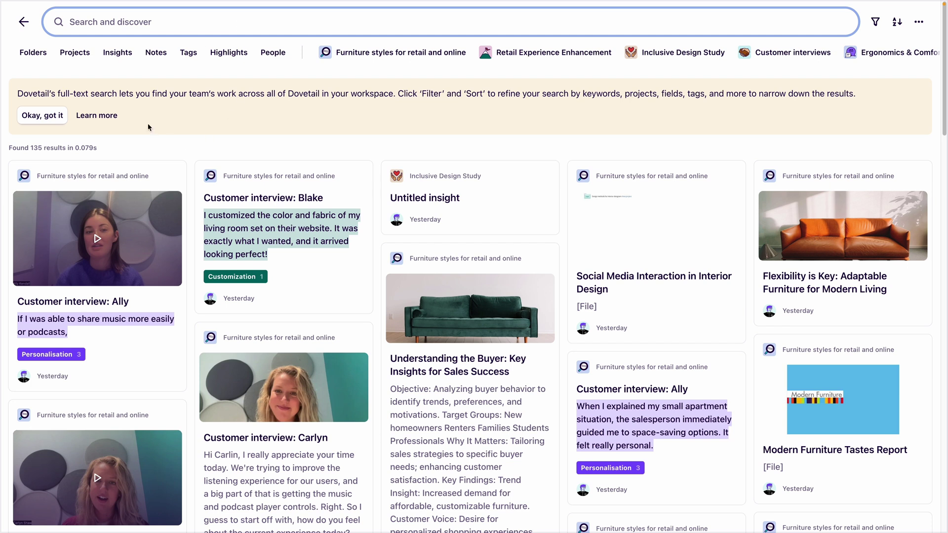
Search insights for 'Styles', filtered to Created after 3 months ago
click(118, 53)
text(Styles)
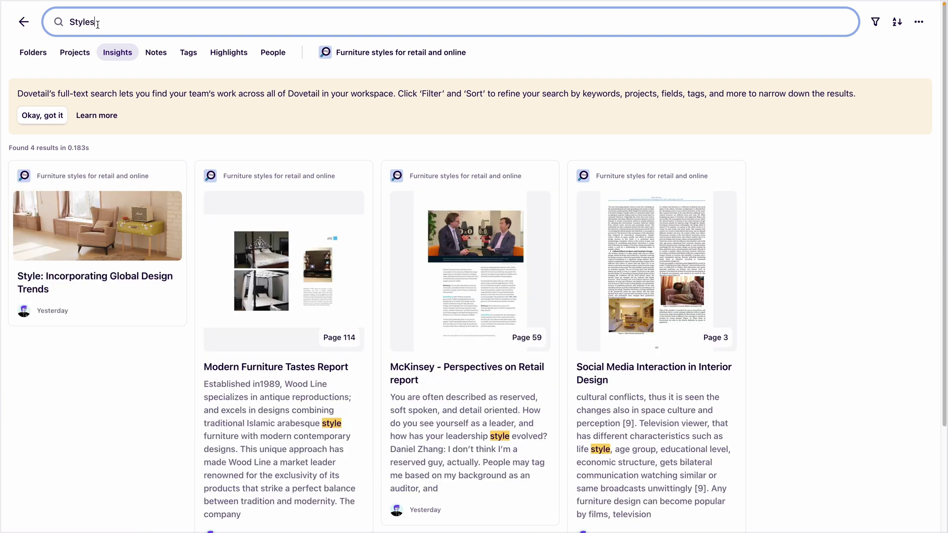
click(875, 21)
click(865, 53)
click(742, 52)
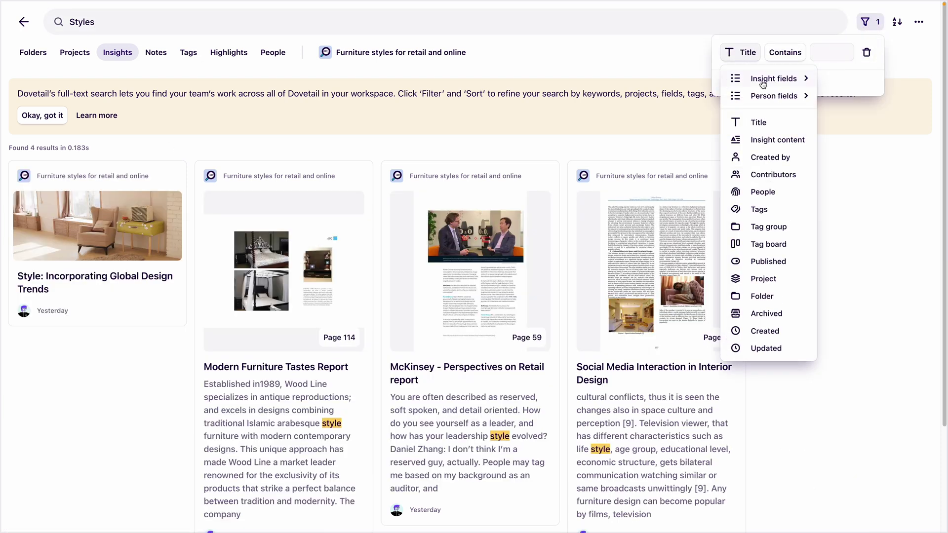
click(767, 330)
click(830, 55)
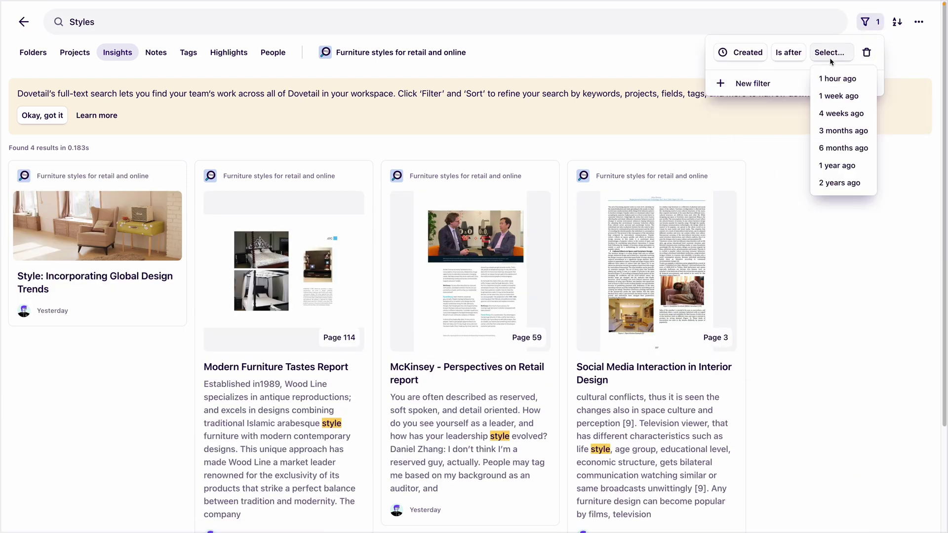
click(841, 129)
click(841, 160)
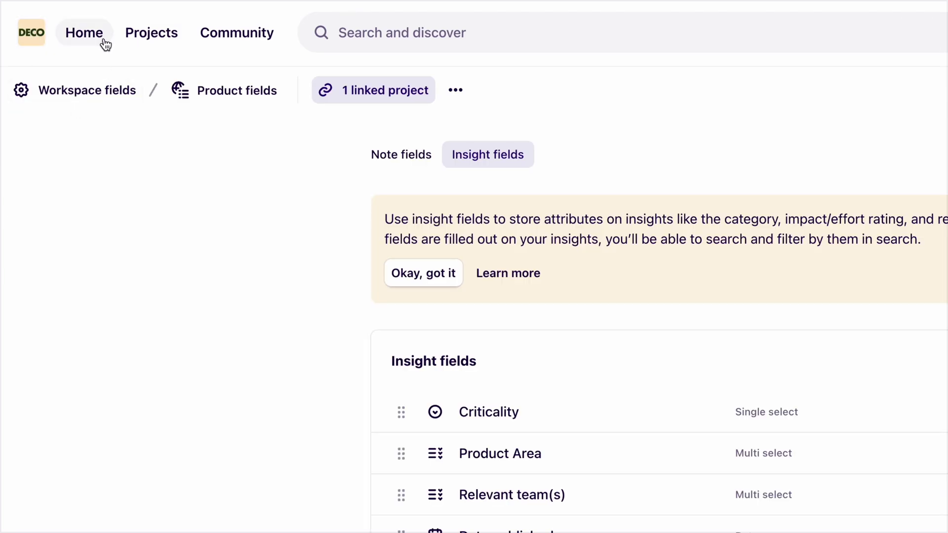
Go Home and scroll through recent projects, discovered insights and Dovetail learning resources
click(100, 38)
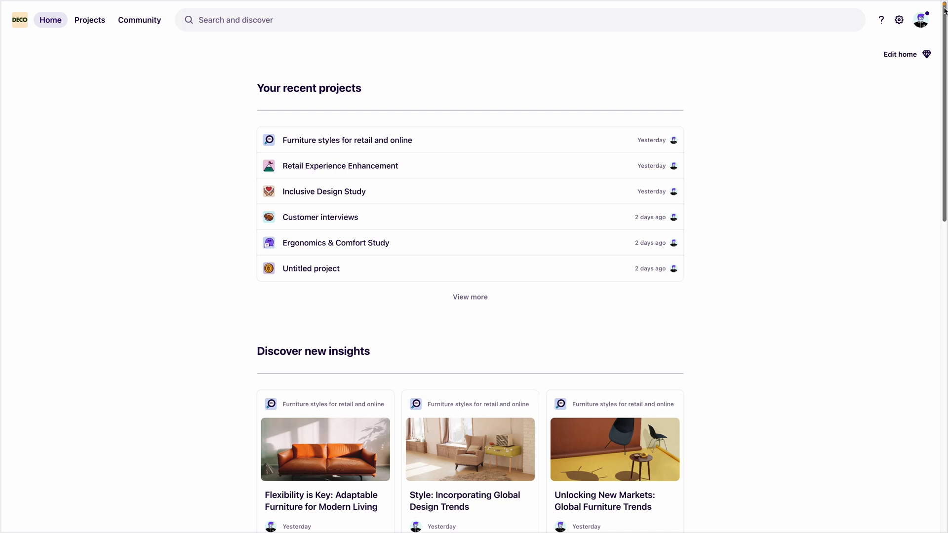
drag(944, 10, 933, 322)
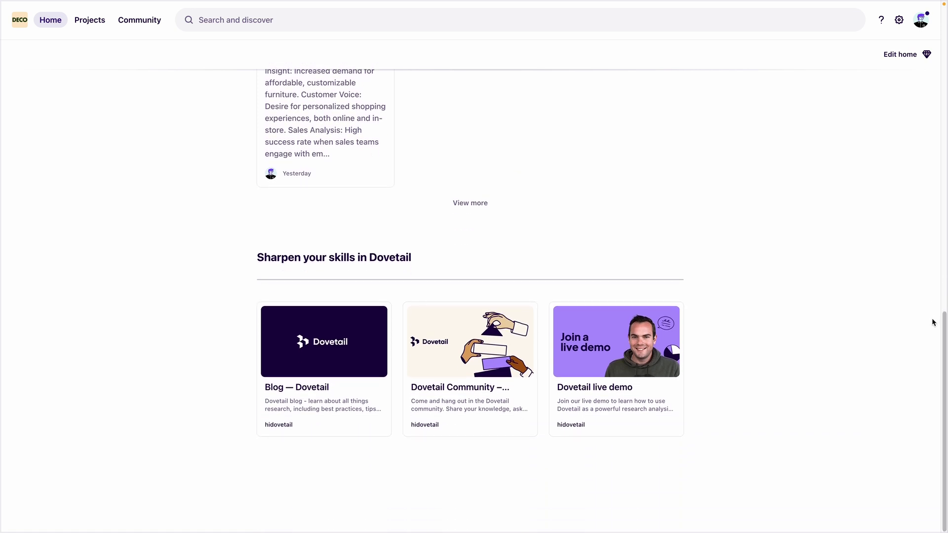